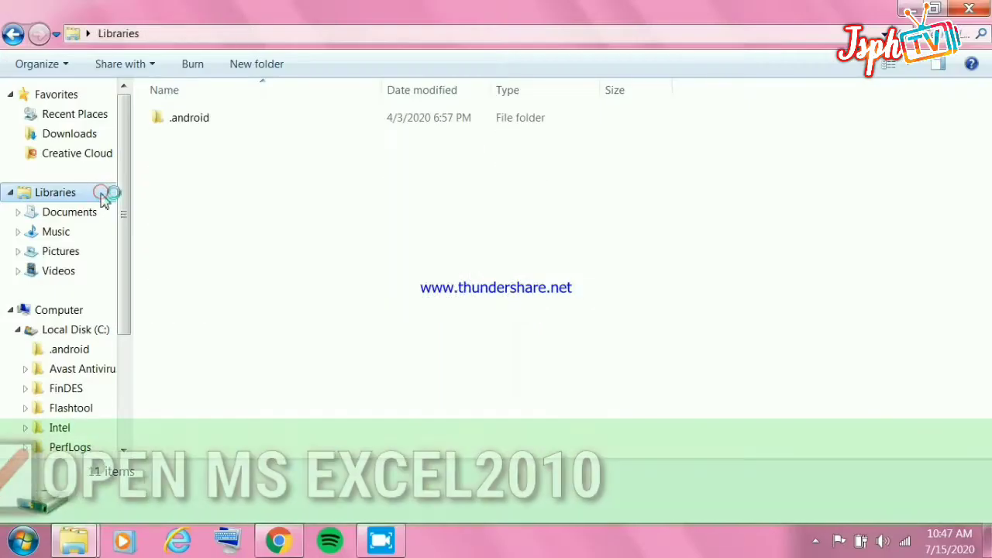
Launch Microsoft Excel 2010 with a new blank workbook.
left_click(23, 540)
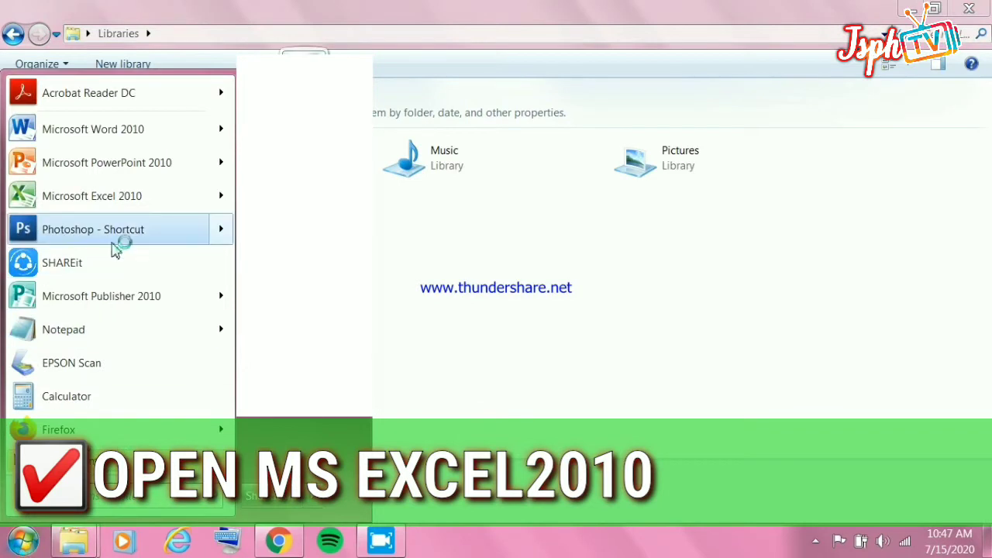
mouse_move(141, 196)
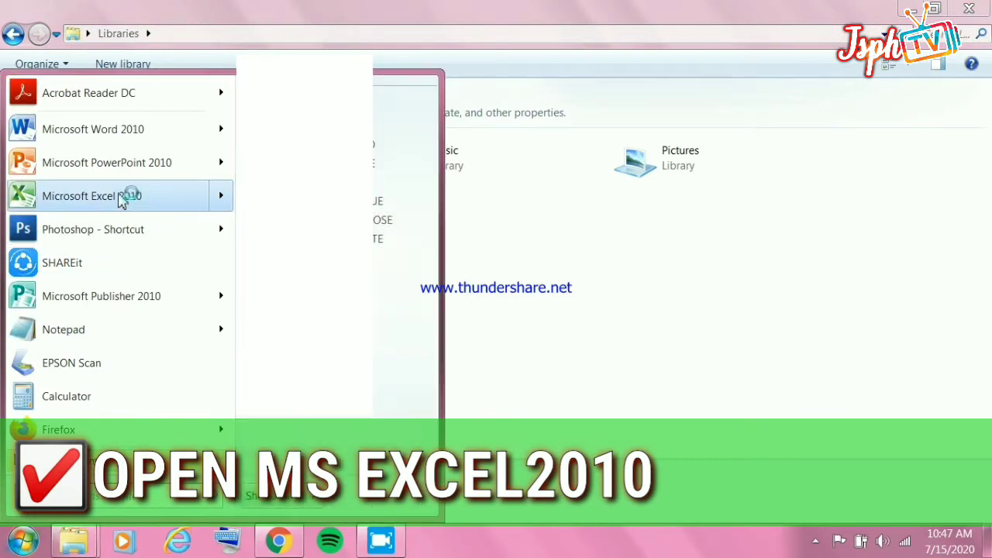
left_click(29, 200)
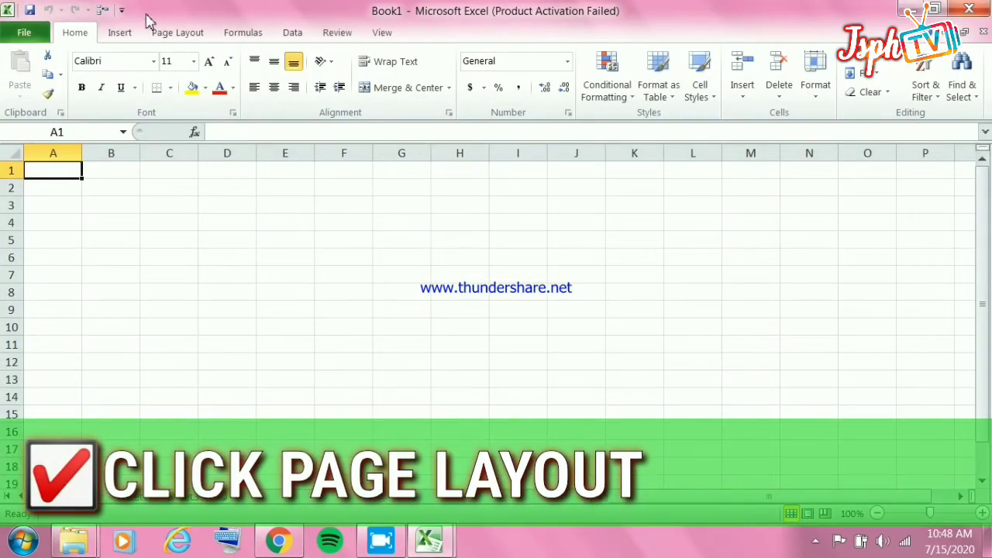
Change the sheet's page orientation to Landscape.
left_click(163, 32)
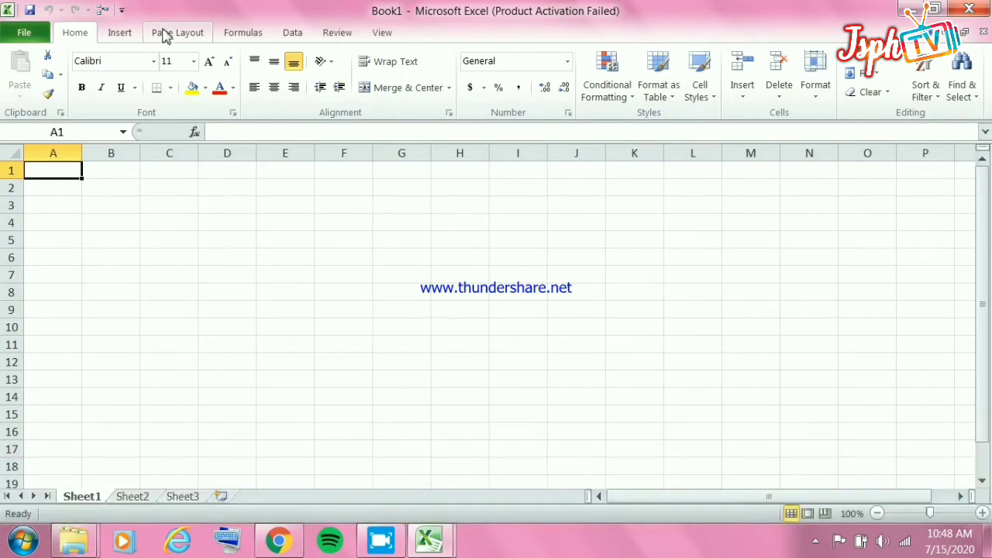
left_click(166, 35)
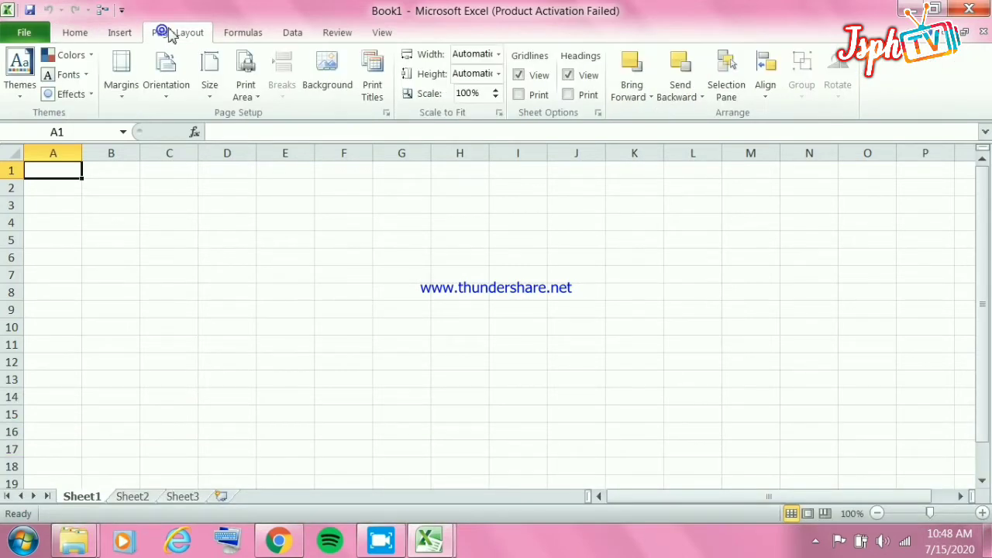
left_click(171, 93)
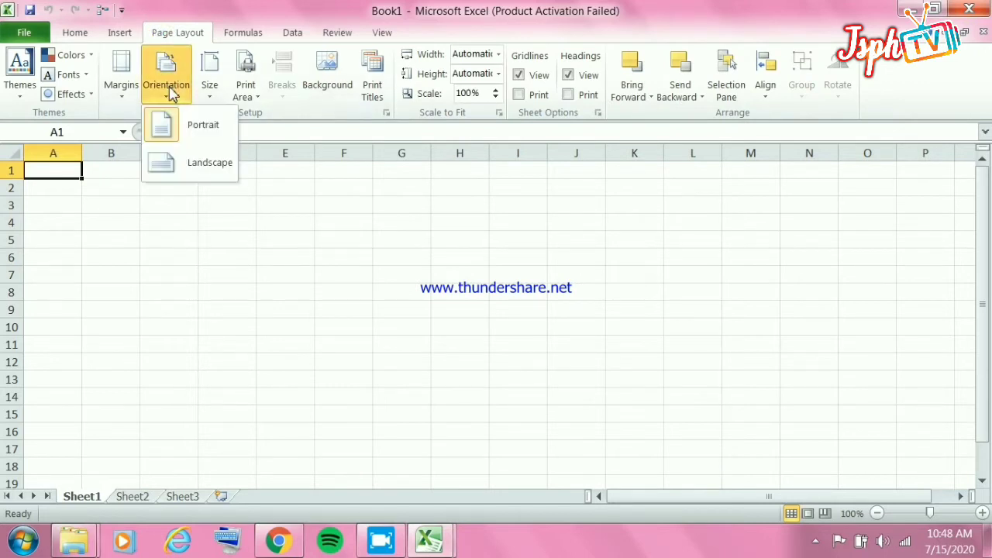
left_click(214, 167)
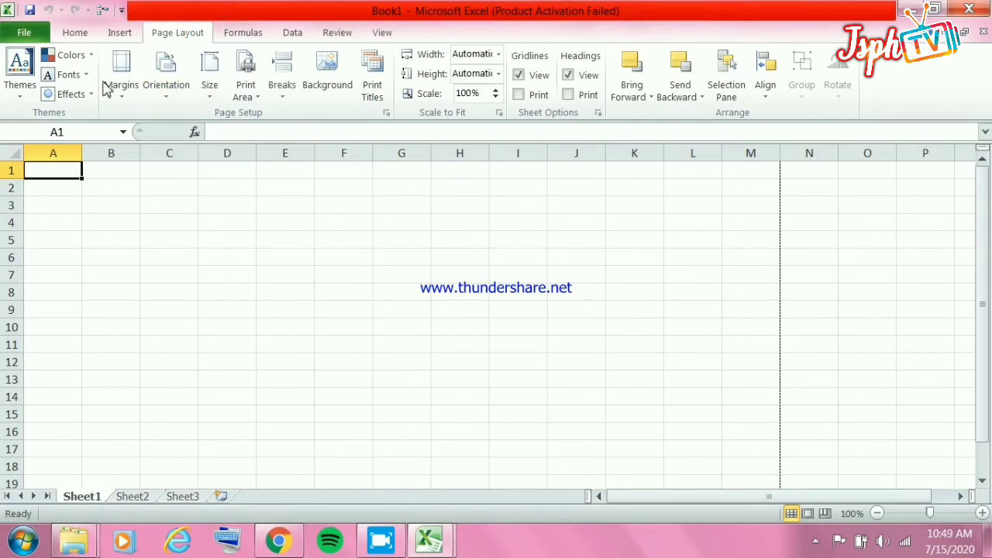
Define a User-Defined paper size in the printer properties with a new paper height in inches, and apply it to the sheet.
left_click(209, 78)
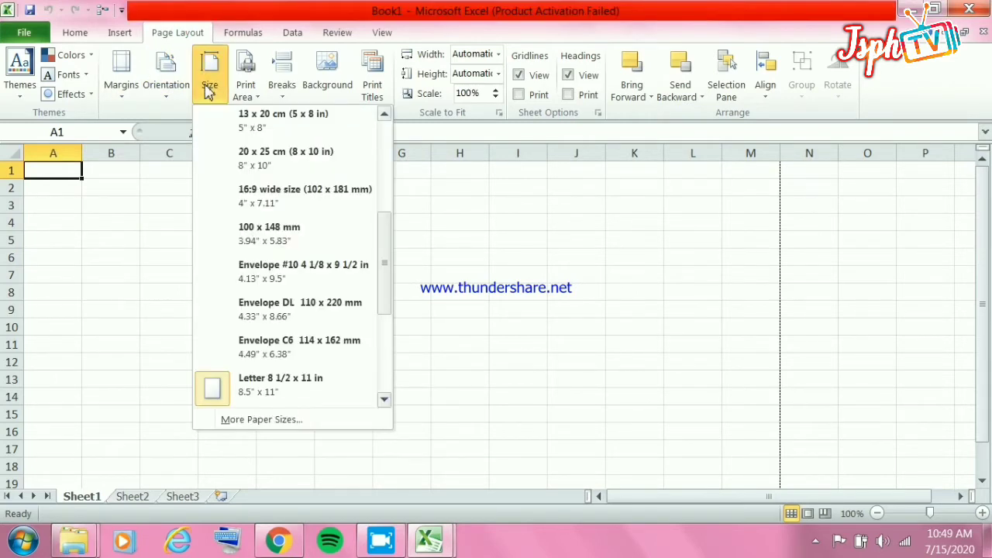
left_click(286, 421)
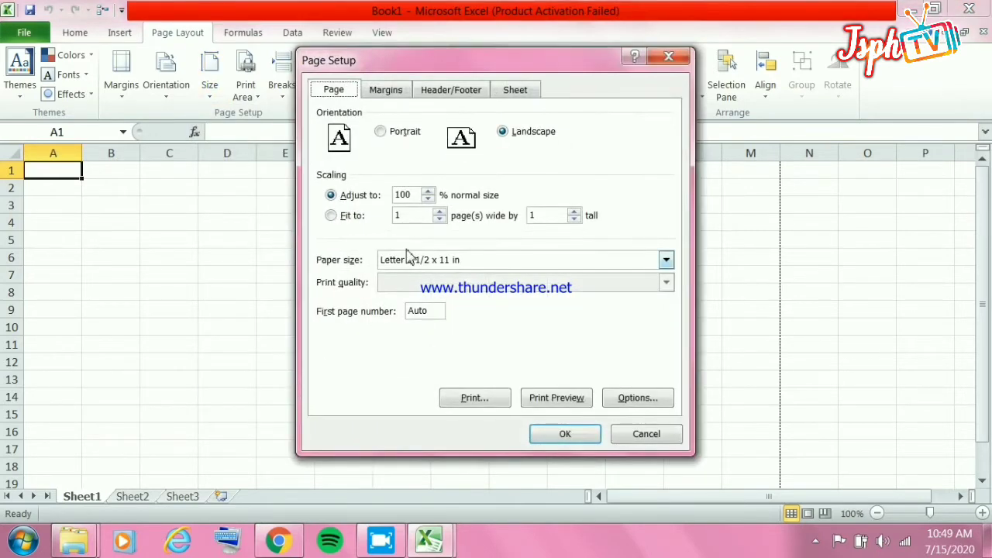
left_click(638, 399)
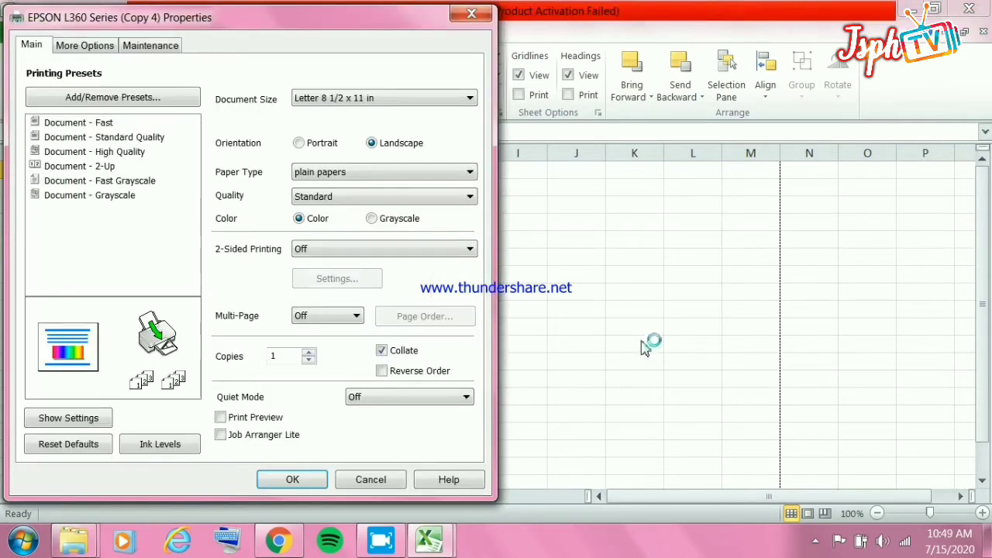
left_click(314, 98)
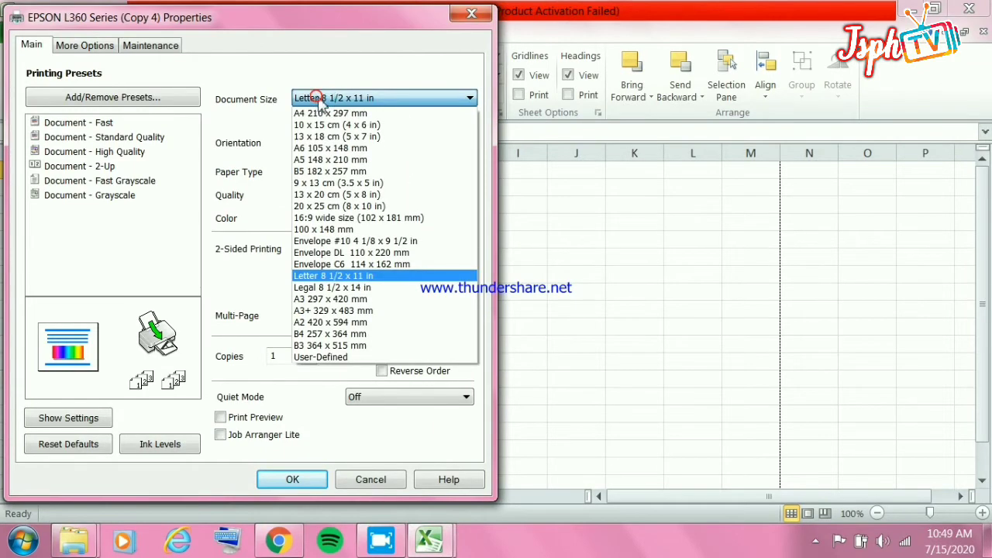
left_click(331, 357)
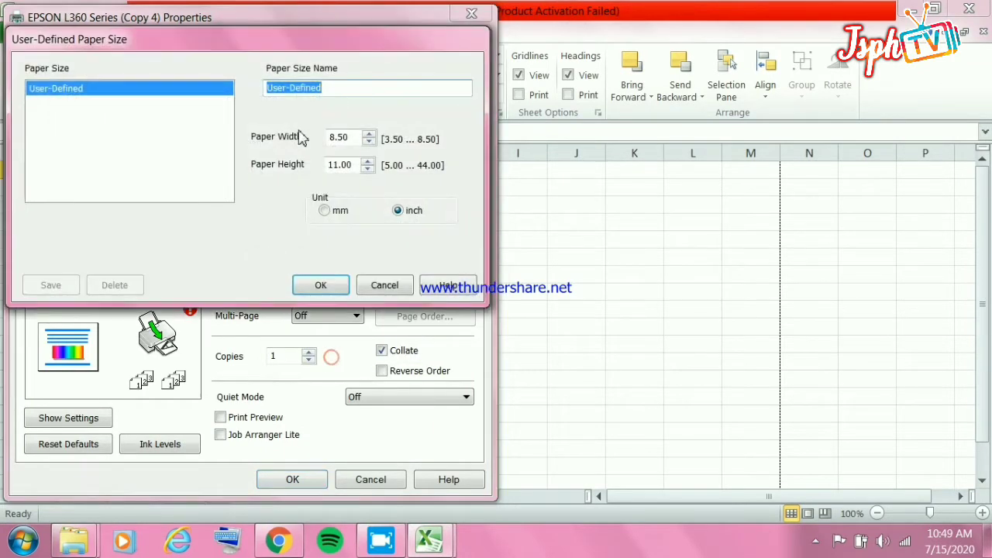
left_click(337, 166)
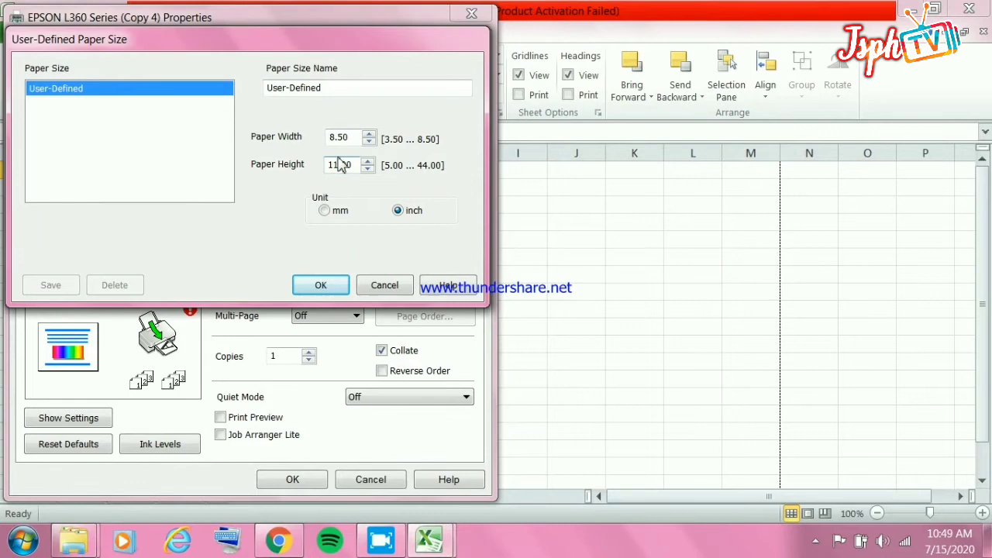
left_click(320, 285)
left_click(302, 484)
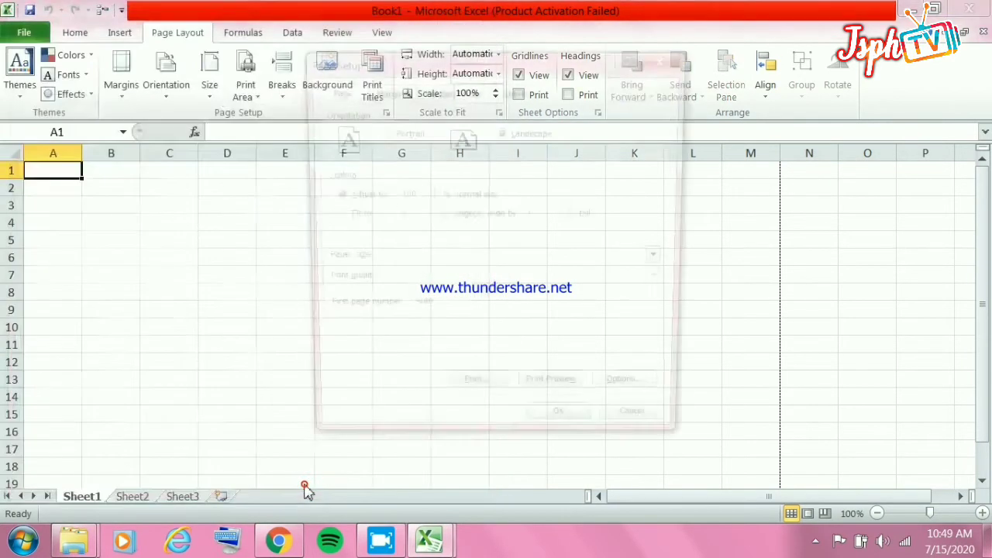
left_click(582, 440)
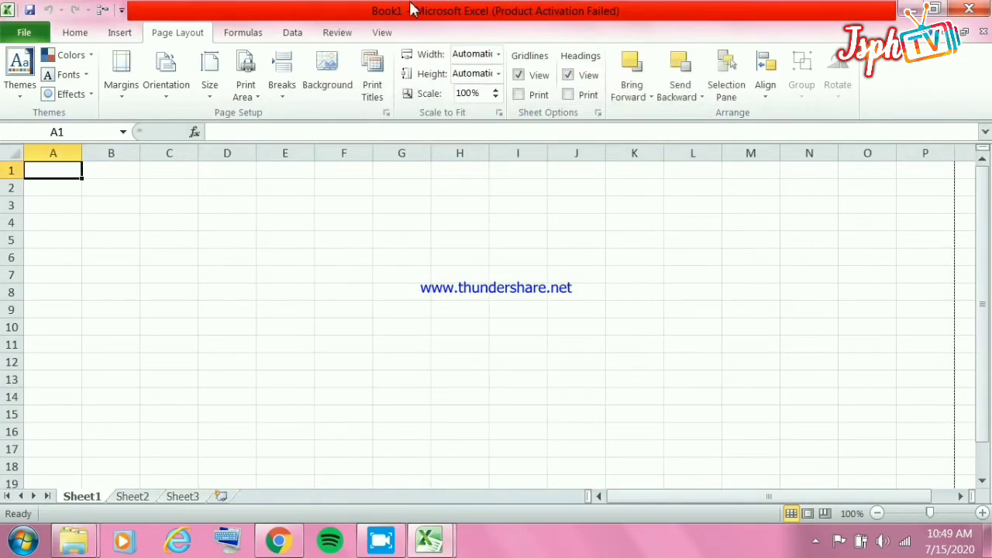
Apply narrow page margins to the sheet.
left_click(127, 102)
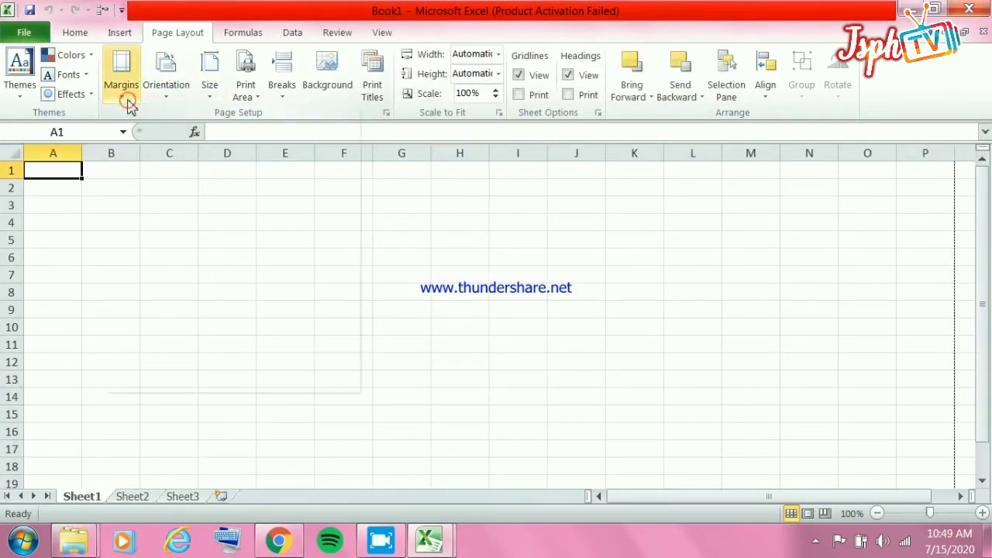
left_click(177, 350)
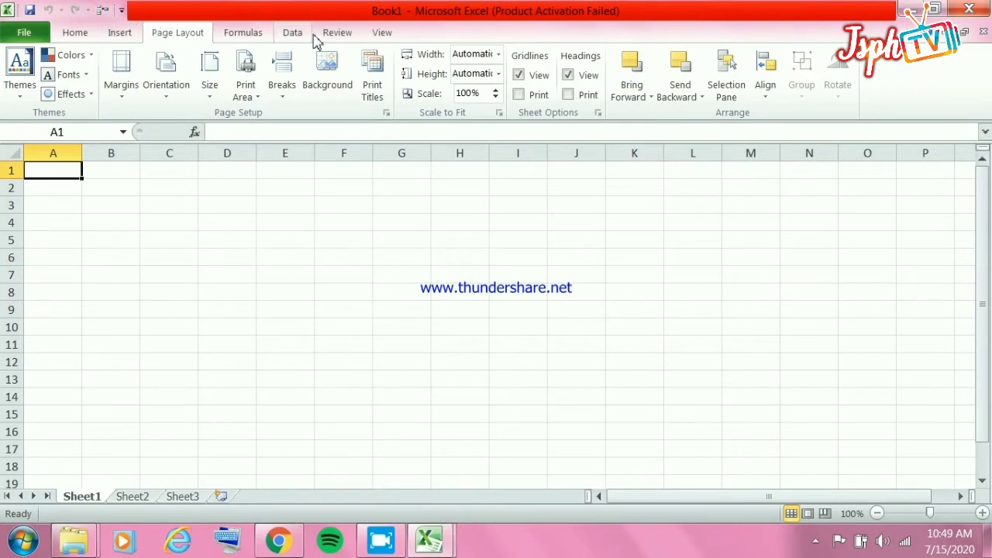
Show the sheet in Page Layout view, zoomed out to 26% so that several whole pages fit.
left_click(381, 34)
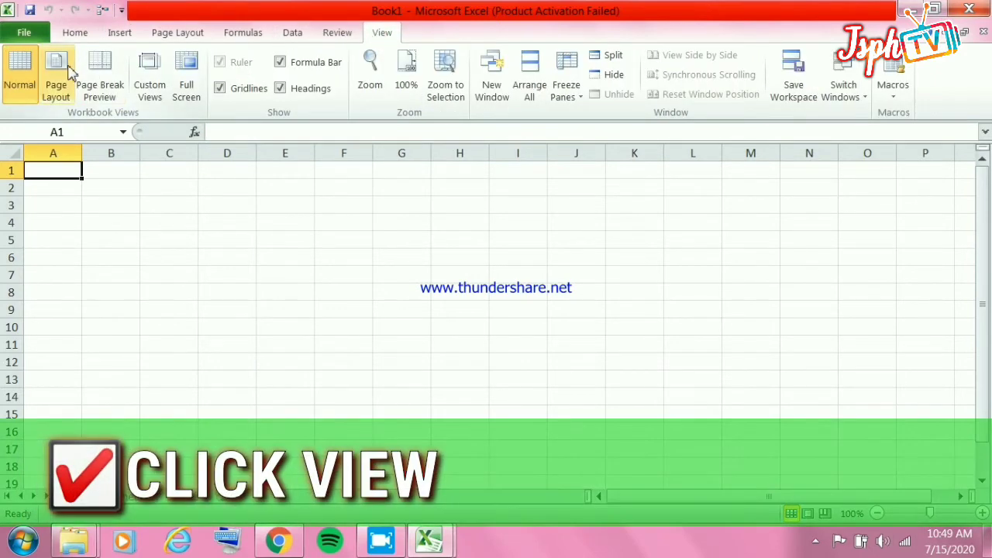
left_click(68, 72)
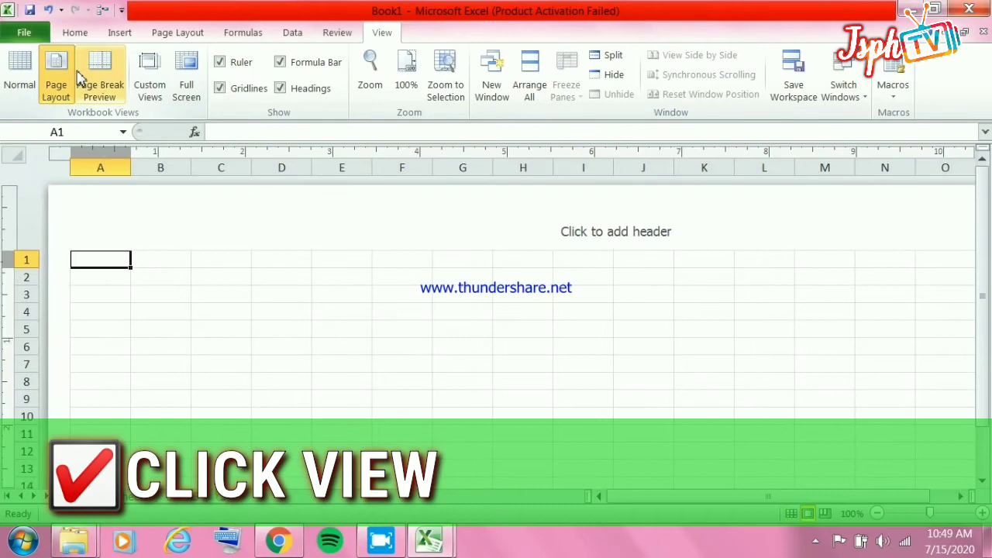
left_click(899, 516)
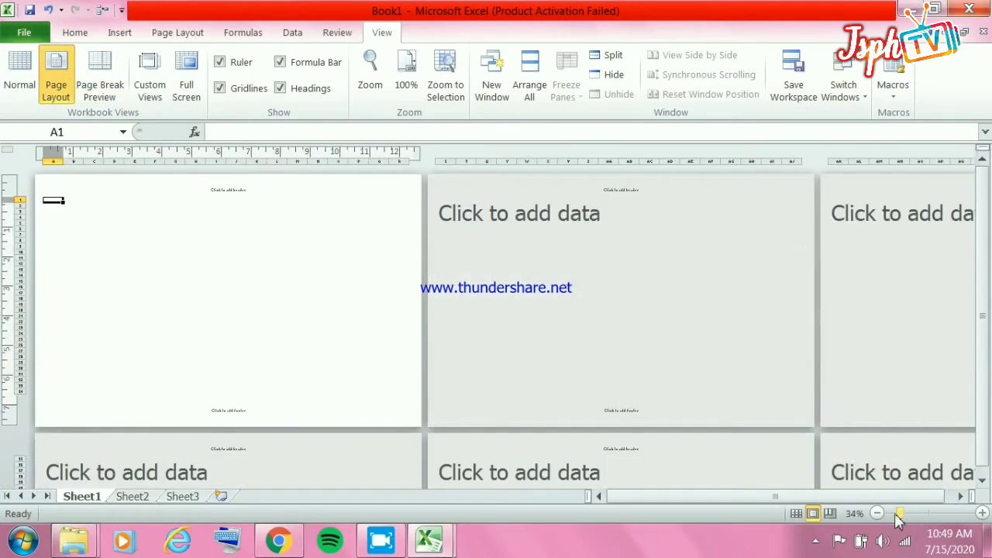
left_click(894, 515)
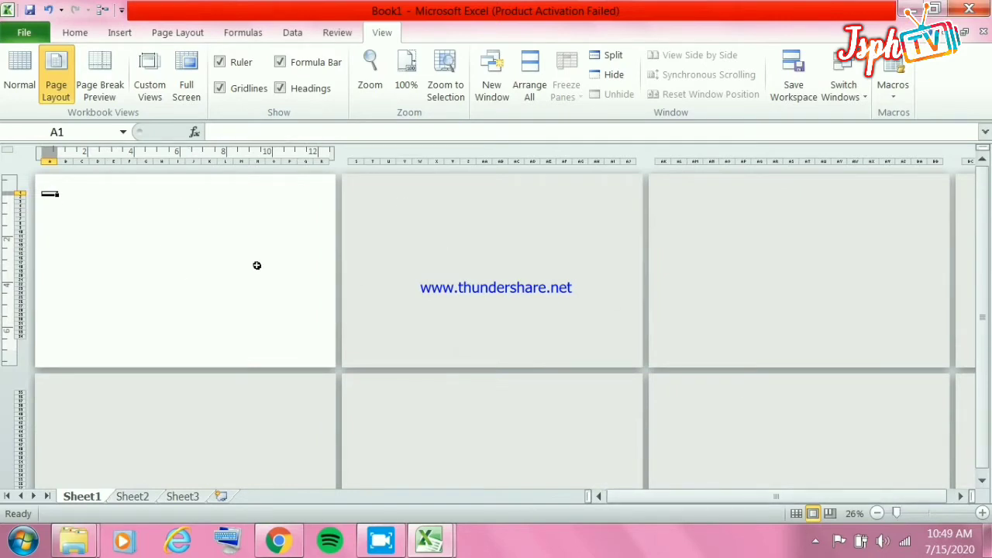
left_click(130, 233)
left_click(427, 235)
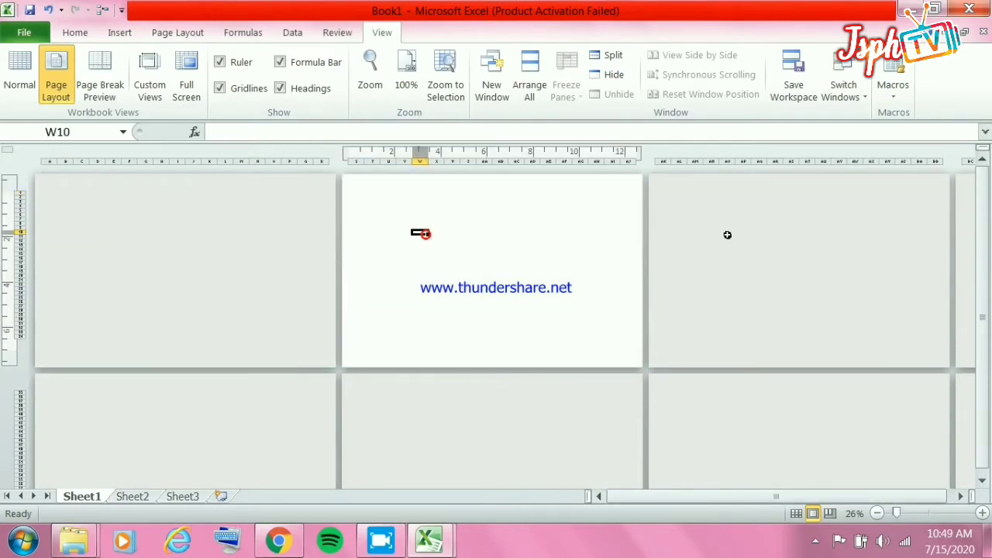
left_click(742, 233)
left_click(237, 396)
left_click(404, 414)
left_click(686, 421)
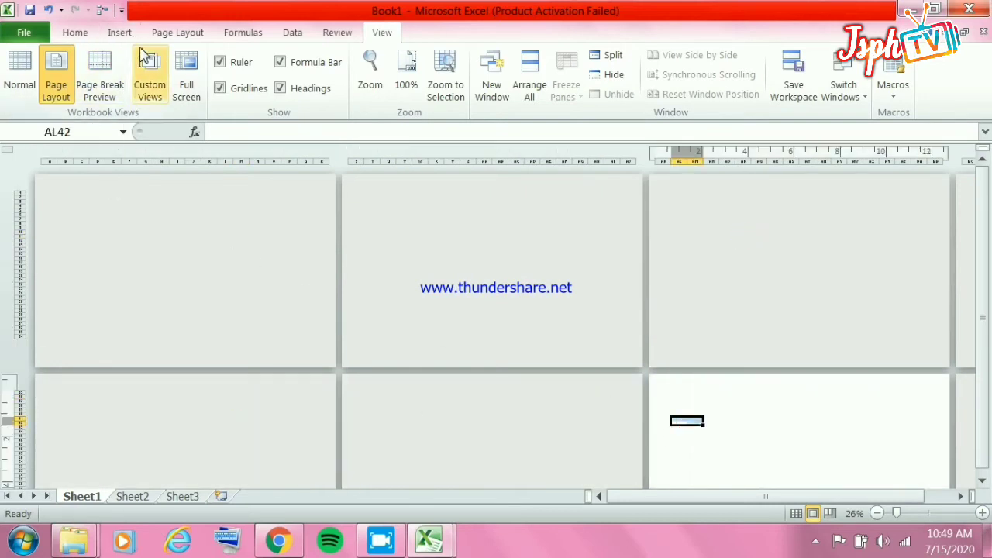
Insert the SMART goals picture from the Downloads folder into the sheet.
left_click(121, 35)
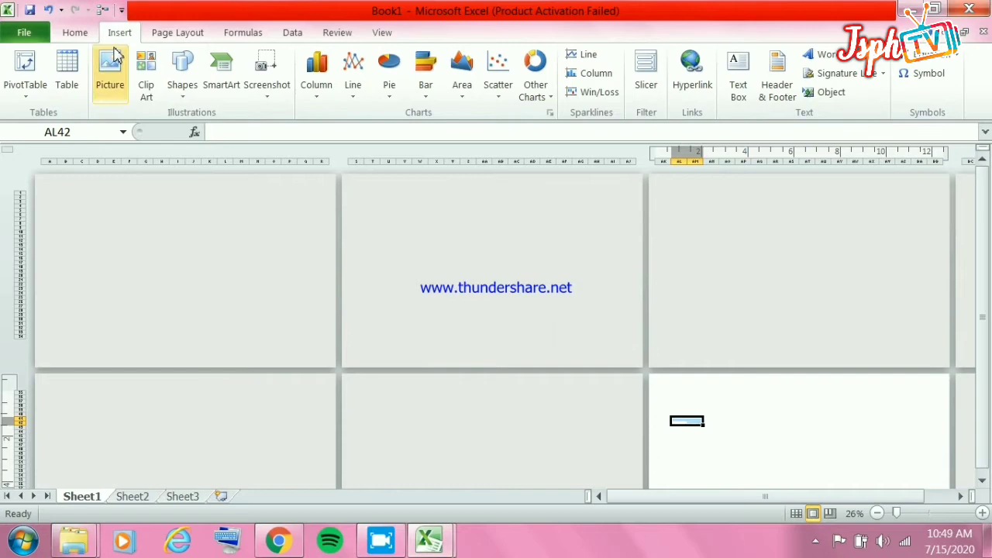
left_click(113, 56)
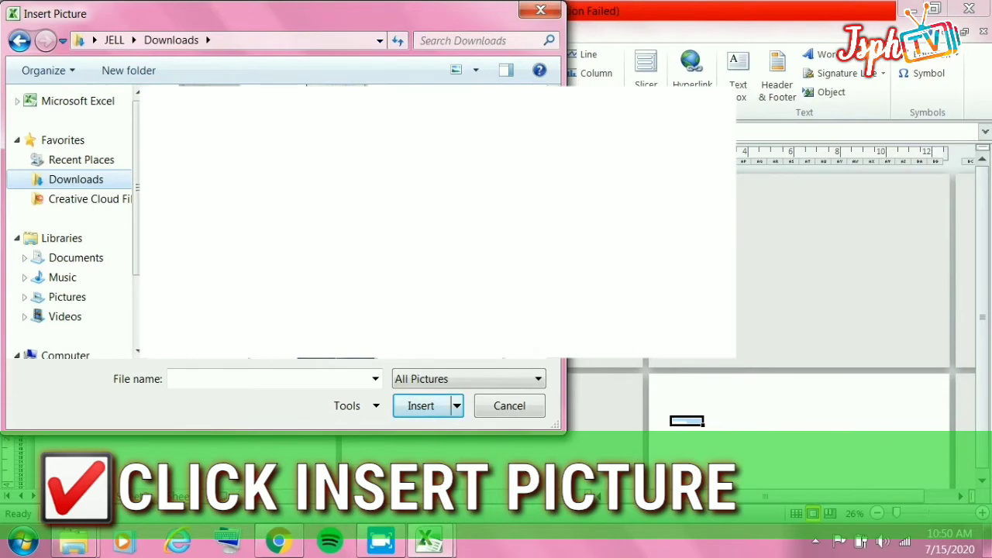
left_click(434, 409)
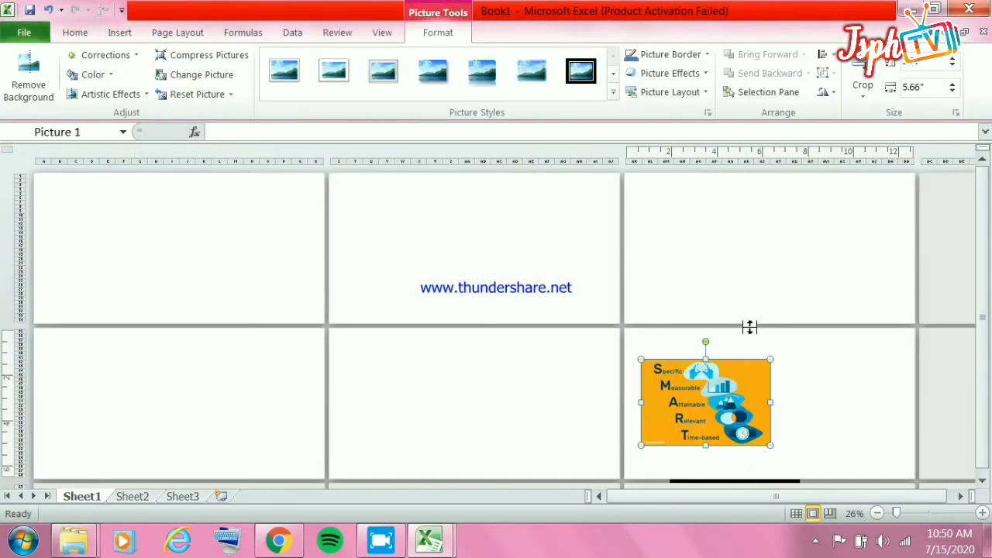
Move the SMART picture to the upper-left corner of the first page, with the view zoomed out to 13%.
left_click_drag(724, 397, 194, 231)
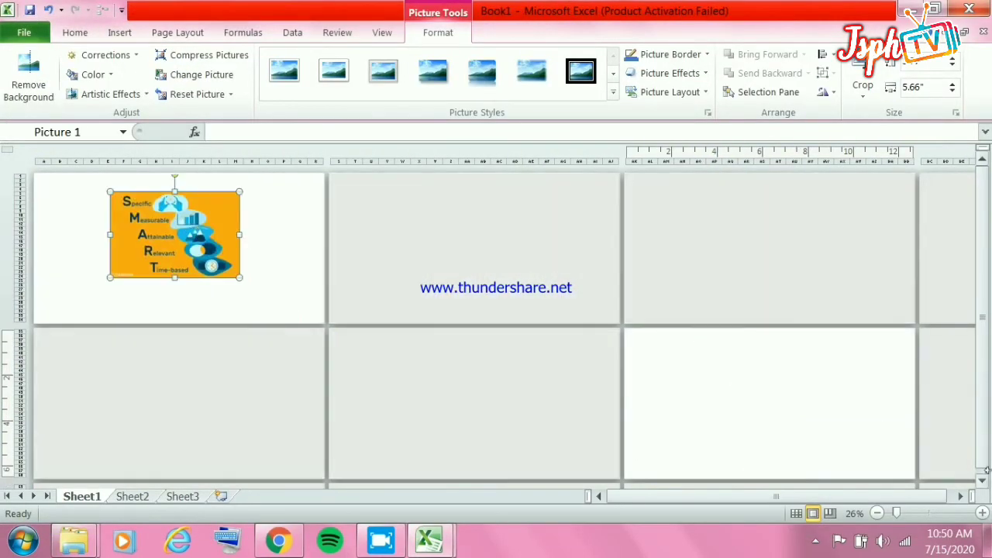
left_click_drag(892, 518, 886, 513)
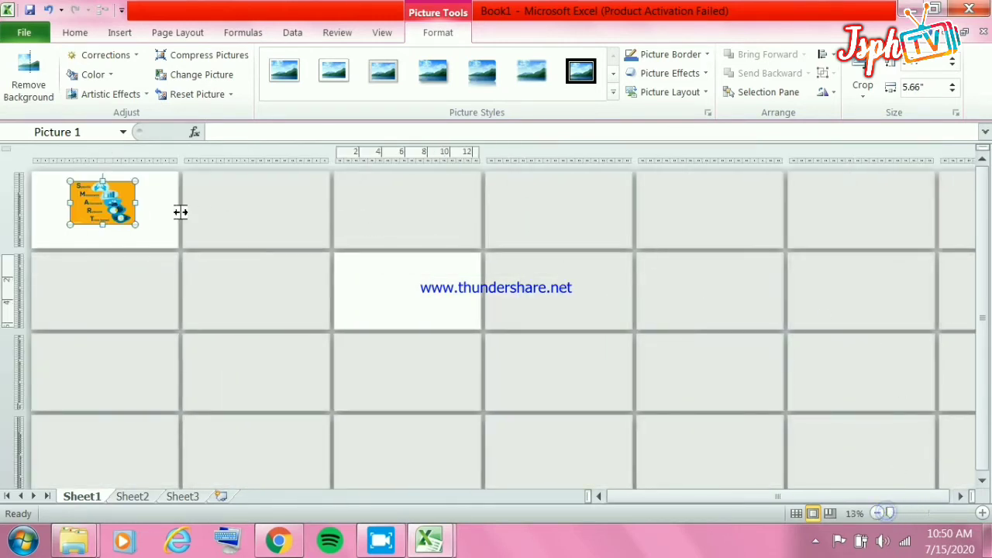
left_click_drag(115, 220, 65, 190)
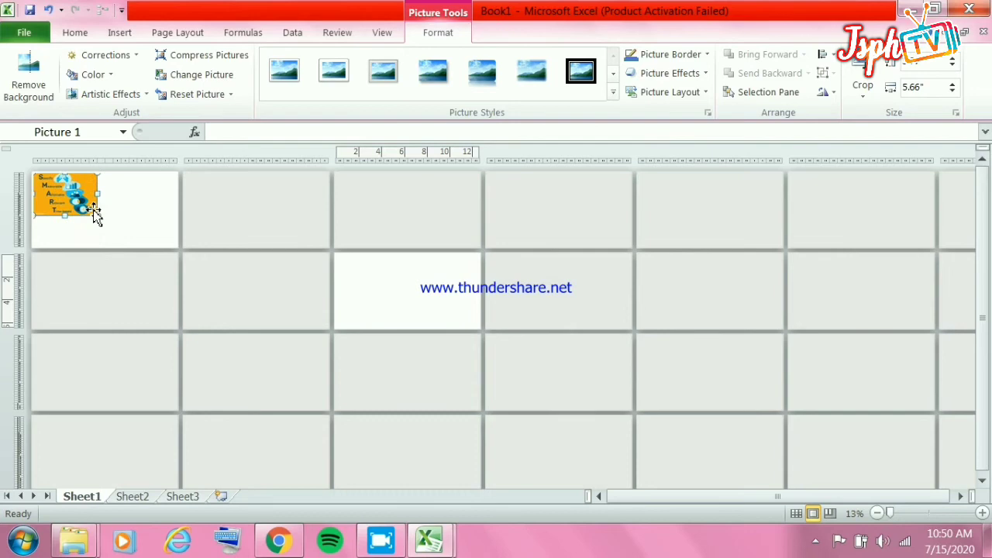
Enlarge the picture across a grid of pages, five pages wide, stretching it to about 59.5" wide.
left_click_drag(99, 218, 395, 424)
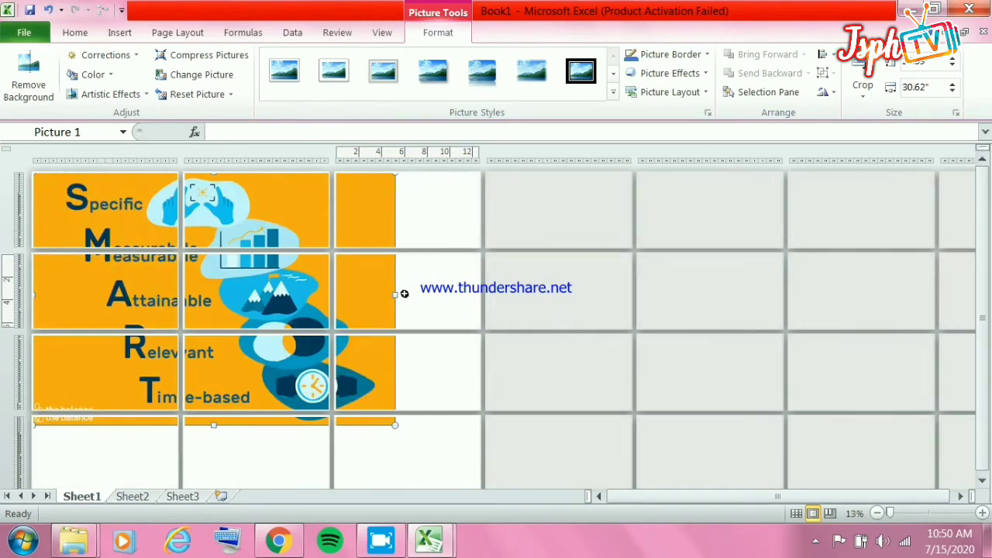
left_click_drag(404, 294, 341, 486)
scroll(341, 465, "down", 3)
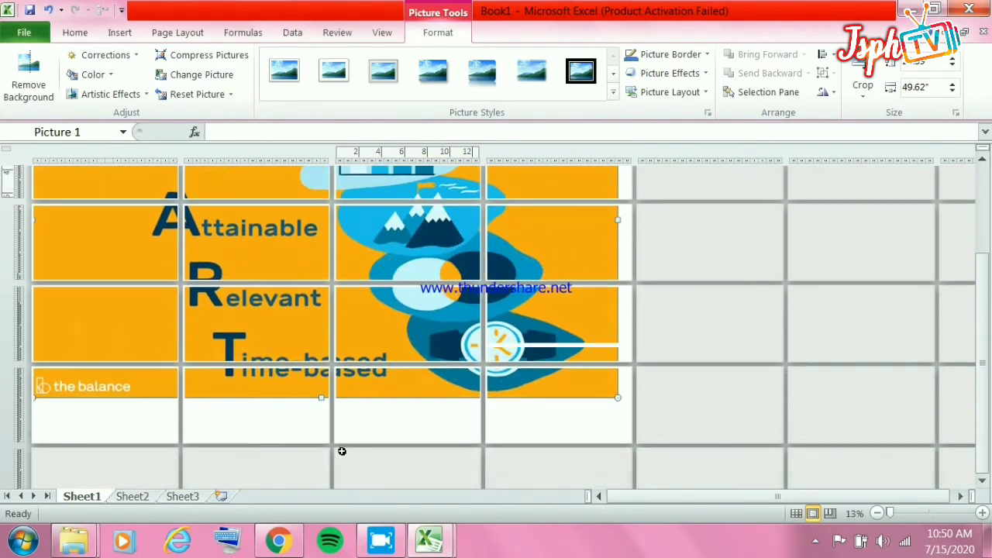
scroll(342, 451, "down", 1)
scroll(341, 443, "down", 1)
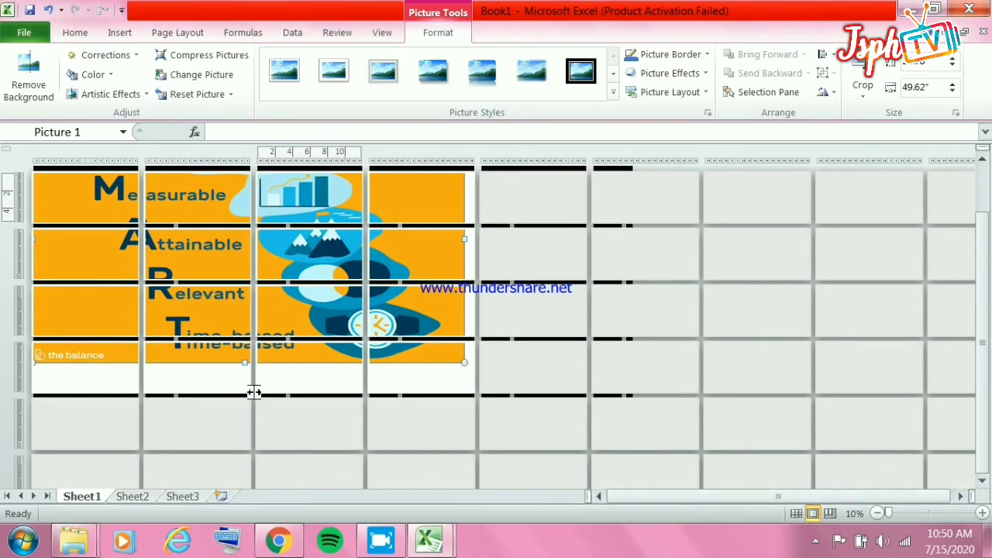
left_click_drag(244, 364, 248, 446)
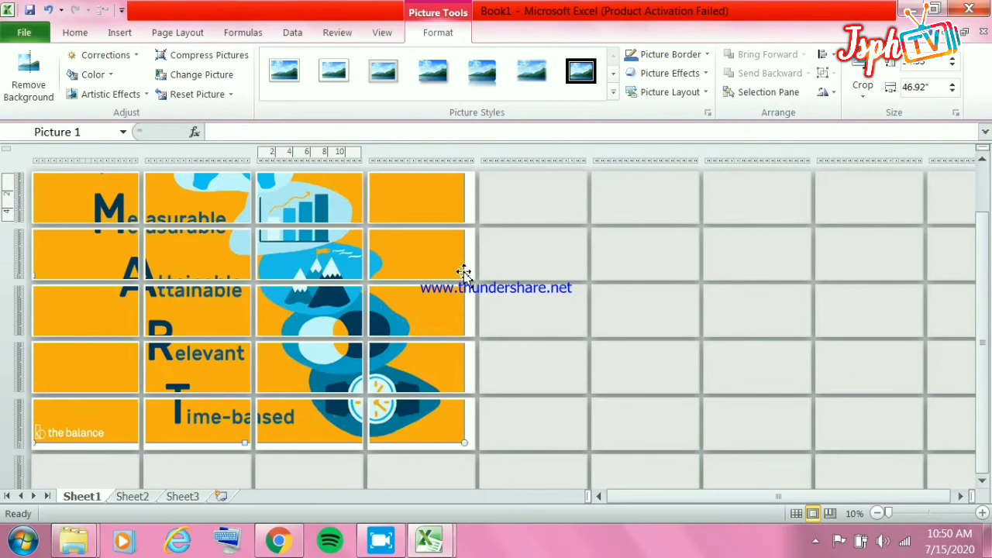
left_click_drag(465, 276, 584, 287)
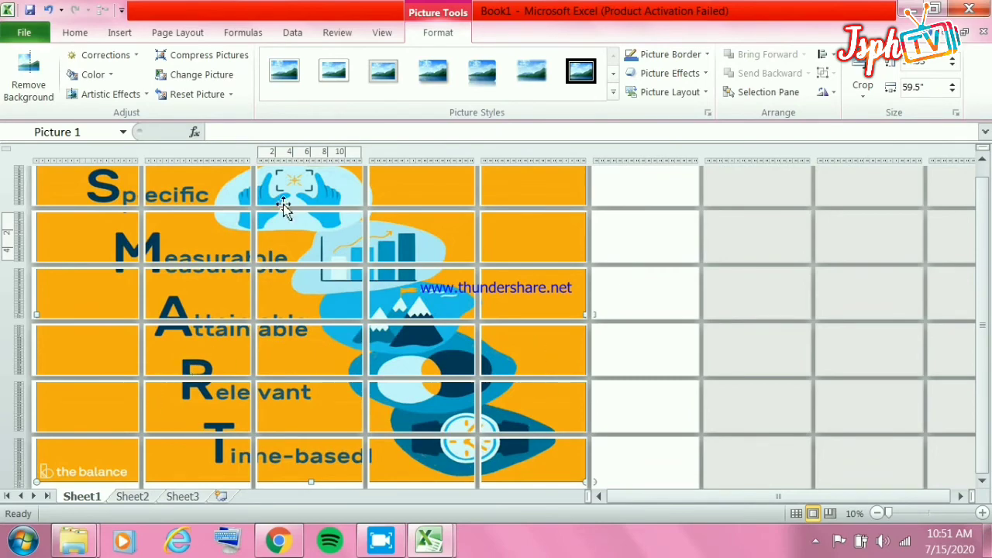
Open the print settings for the workbook and choose EPSON L360 Series as the printer.
left_click(29, 31)
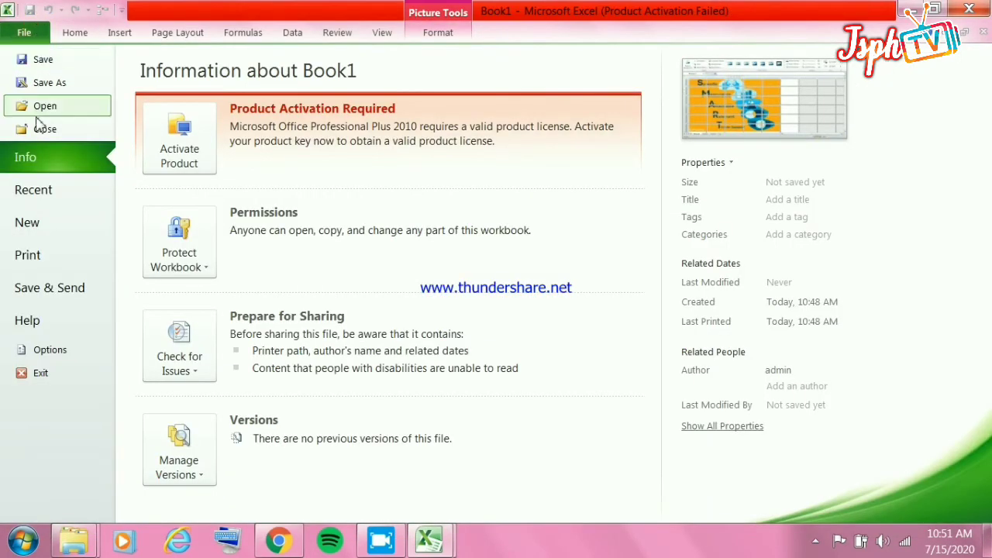
left_click(17, 256)
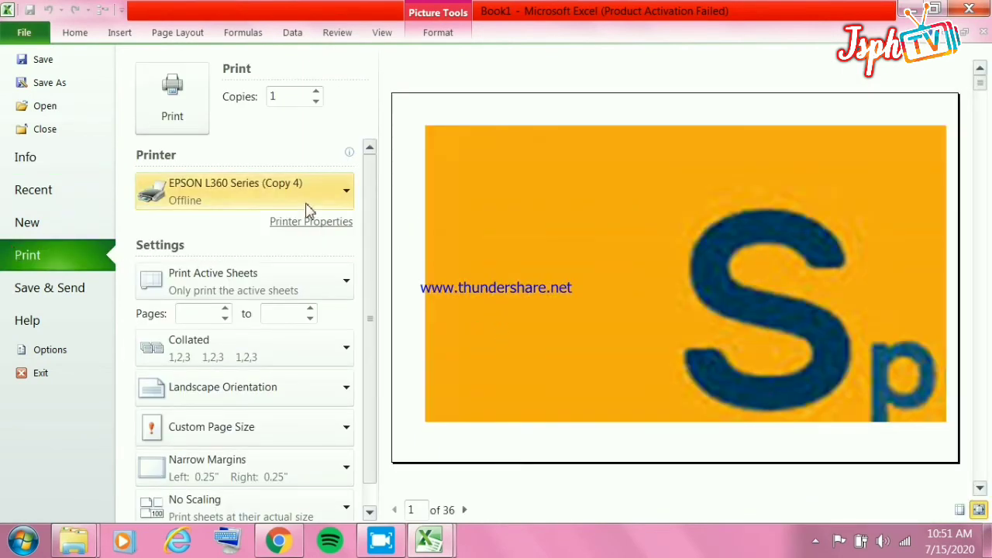
left_click(310, 207)
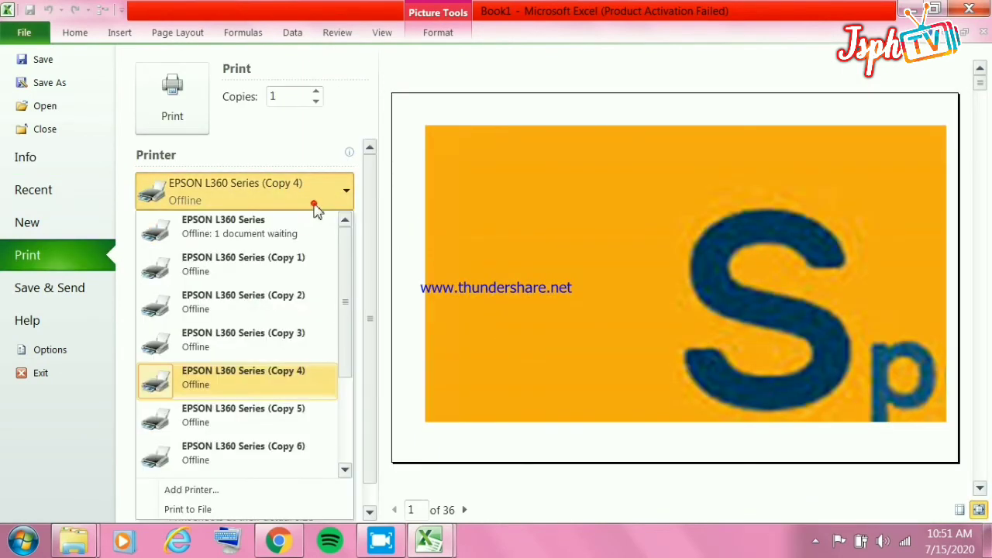
left_click(256, 243)
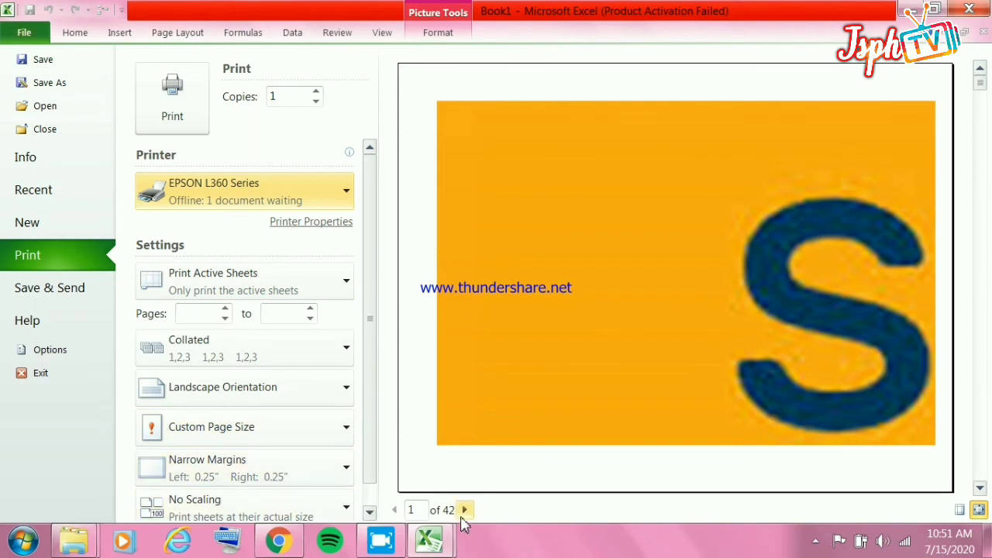
Check the poster's pages in the print preview from page 1 through page 10 and print the active sheet.
left_click(466, 510)
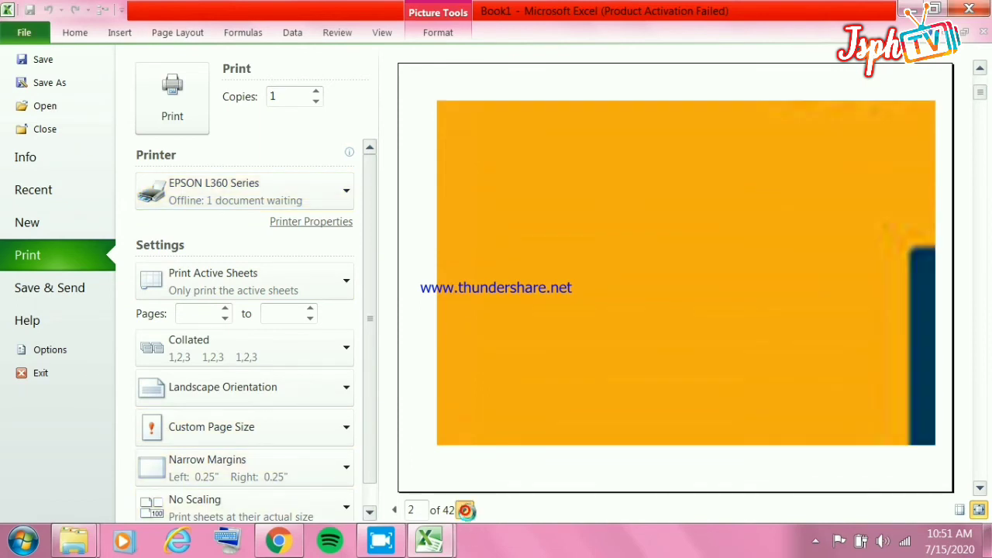
left_click(465, 510)
left_click(466, 510)
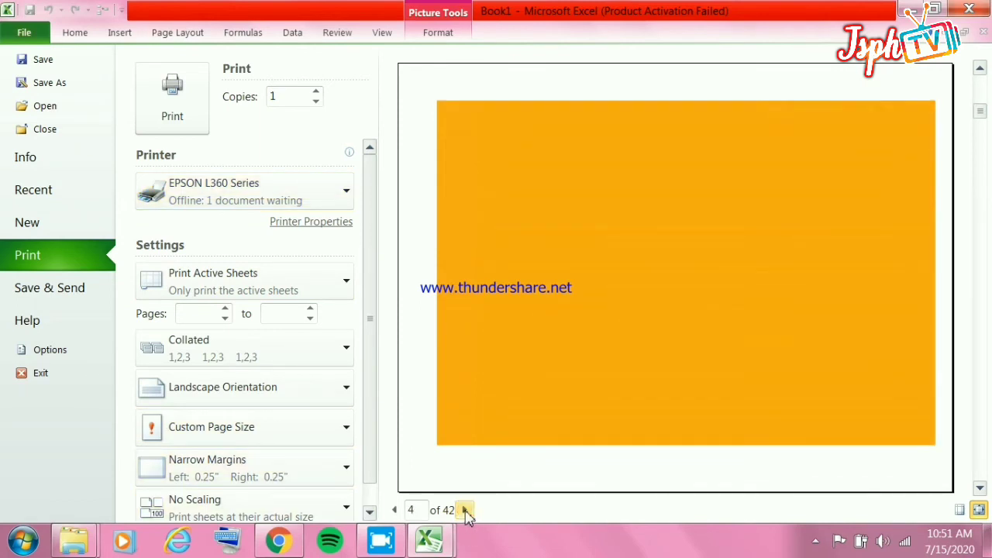
left_click(466, 510)
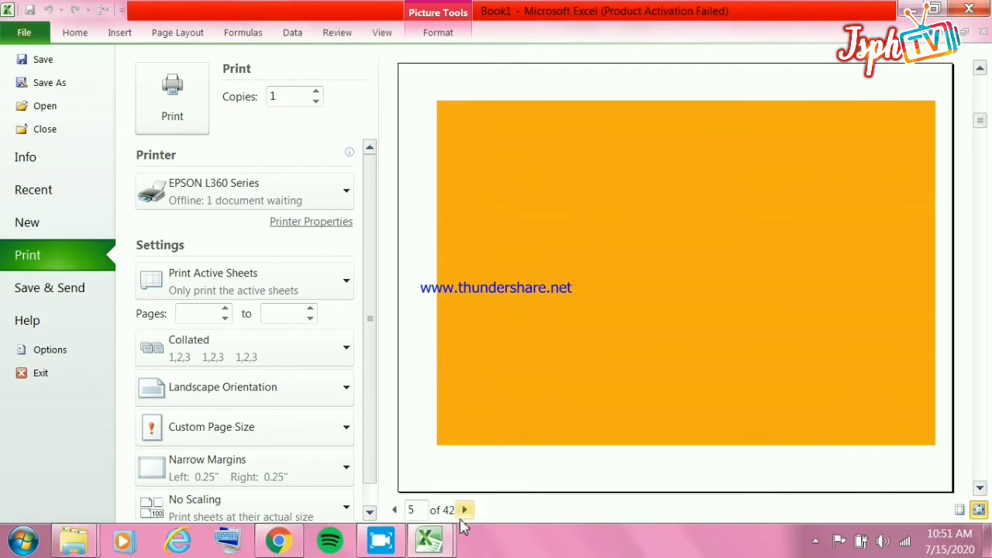
left_click(464, 511)
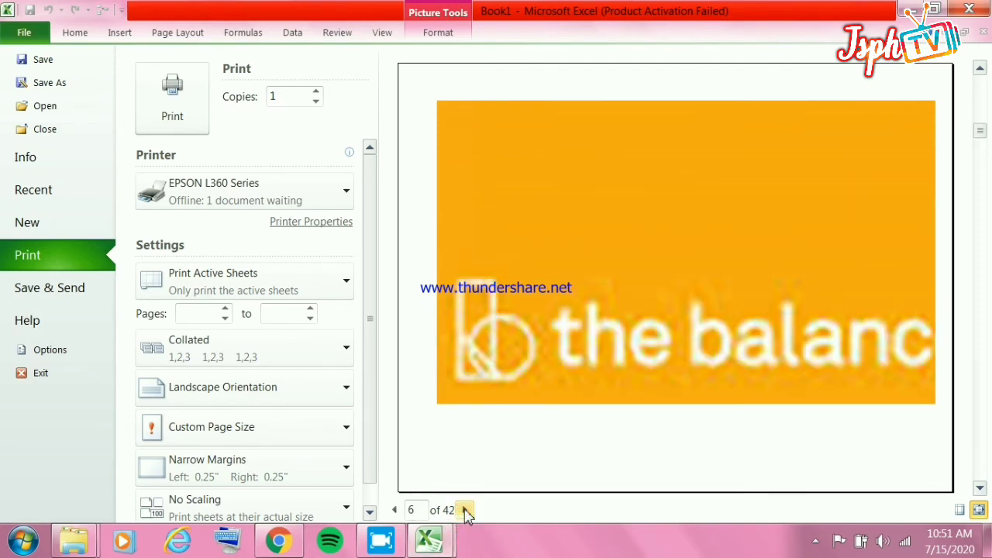
left_click(465, 510)
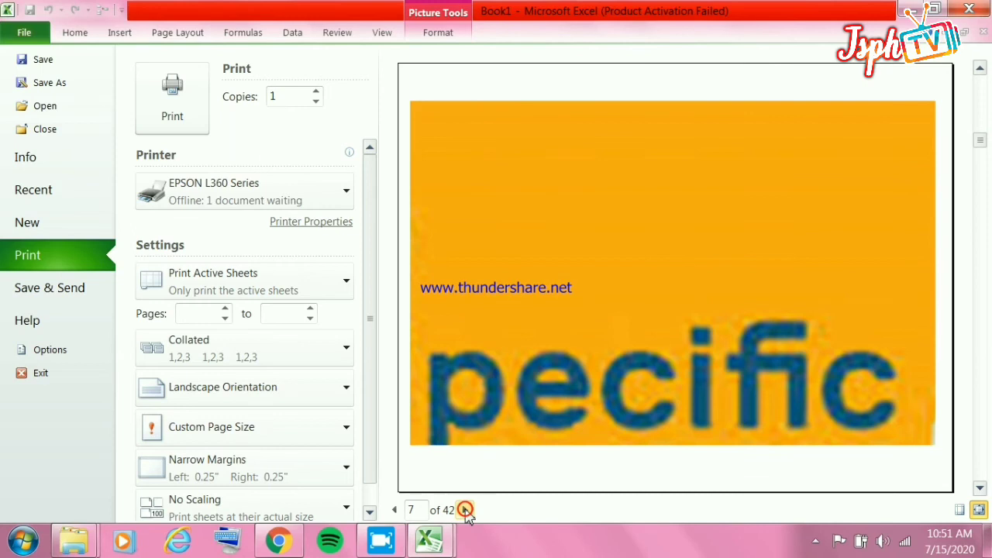
left_click(465, 510)
left_click(465, 510)
left_click(465, 510)
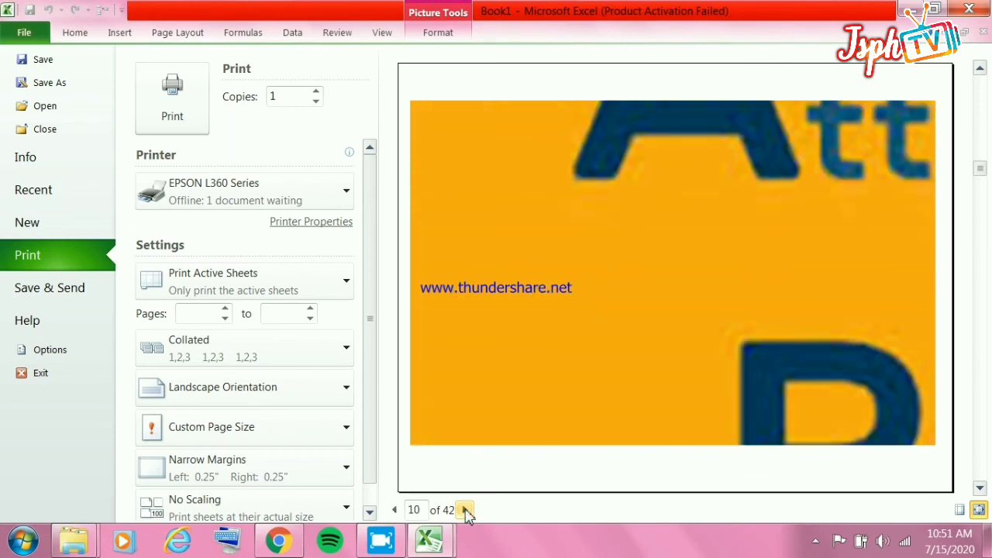
left_click(174, 93)
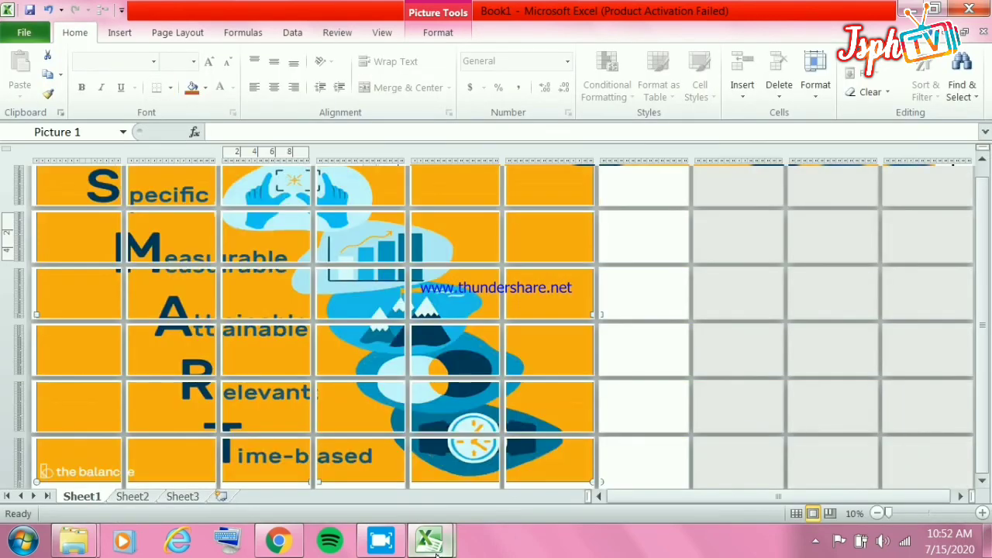